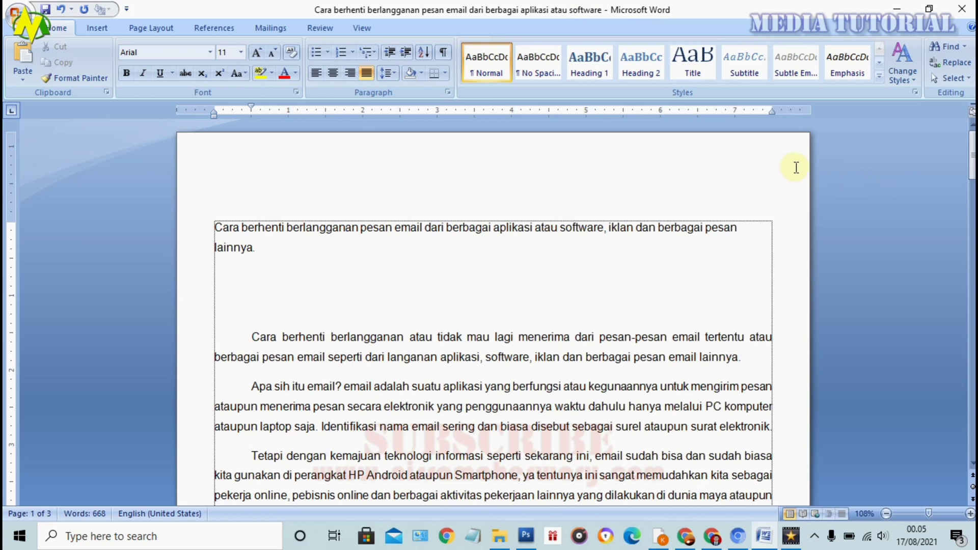
# Replace the spaces after 'Cara' and 'berhenti' with hyphens to make 'Cara-berhenti-berlangganan'
pyautogui.click(538, 278)
pyautogui.click(242, 229)
pyautogui.press('Delete')
pyautogui.write('-')
pyautogui.press('Right')
pyautogui.press('Right')
pyautogui.press('Right')
pyautogui.press('Right')
pyautogui.press('Right')
pyautogui.press('Right')
pyautogui.press('Right')
pyautogui.press('Right')
pyautogui.press('BackSpace')
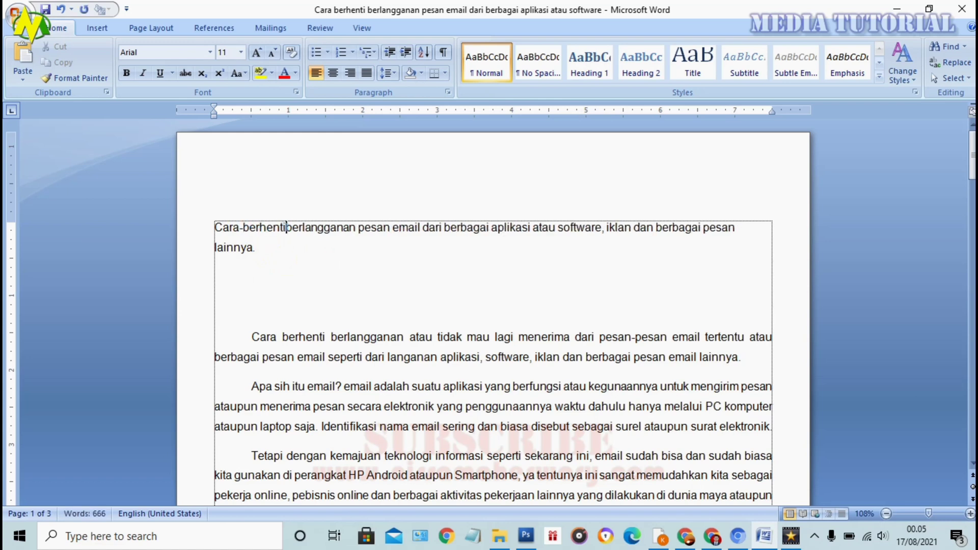
pyautogui.write('-')
# Clear the selection and switch to the blog image folder in File Explorer
pyautogui.doubleClick(295, 279)
pyautogui.click(294, 279)
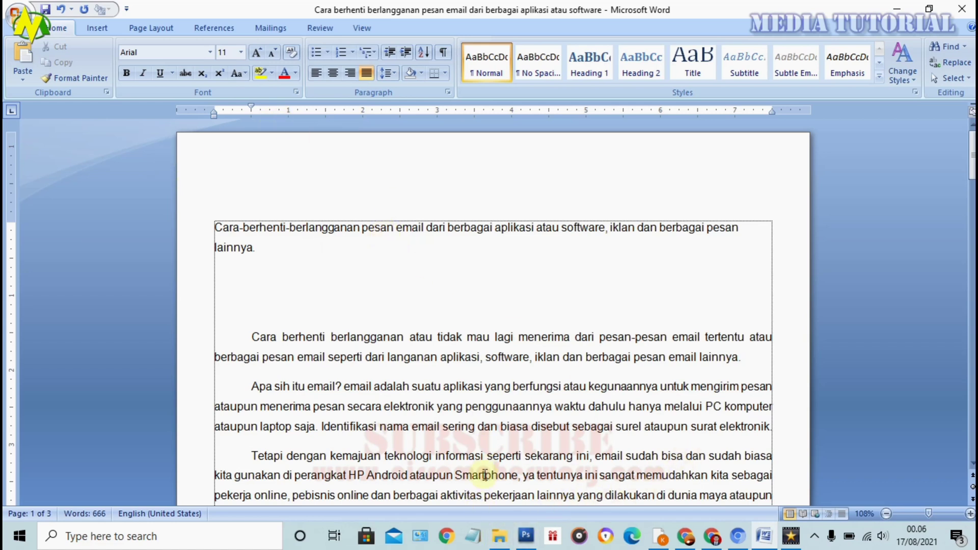
pyautogui.click(499, 535)
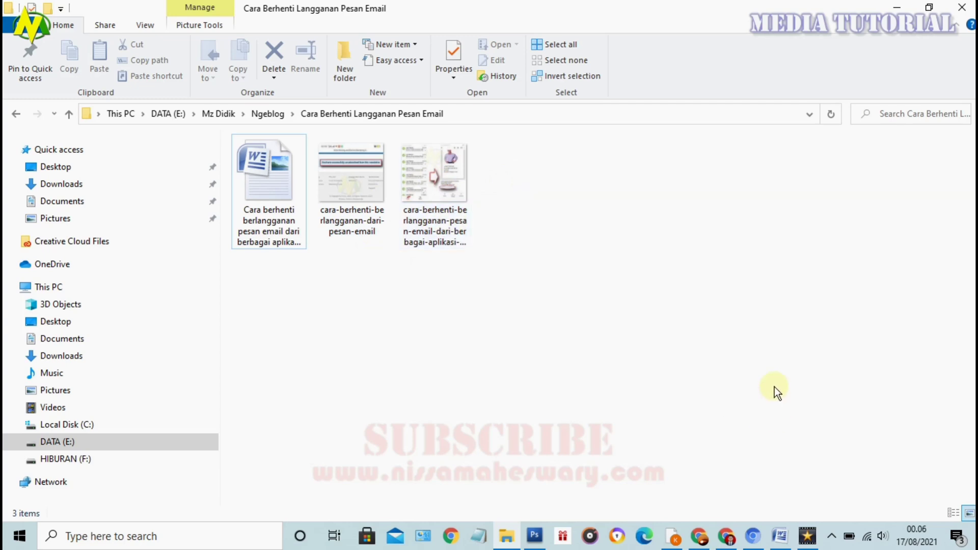
# Check the full name of the long hyphen-named third JPG, then view it in Photos
pyautogui.doubleClick(428, 175)
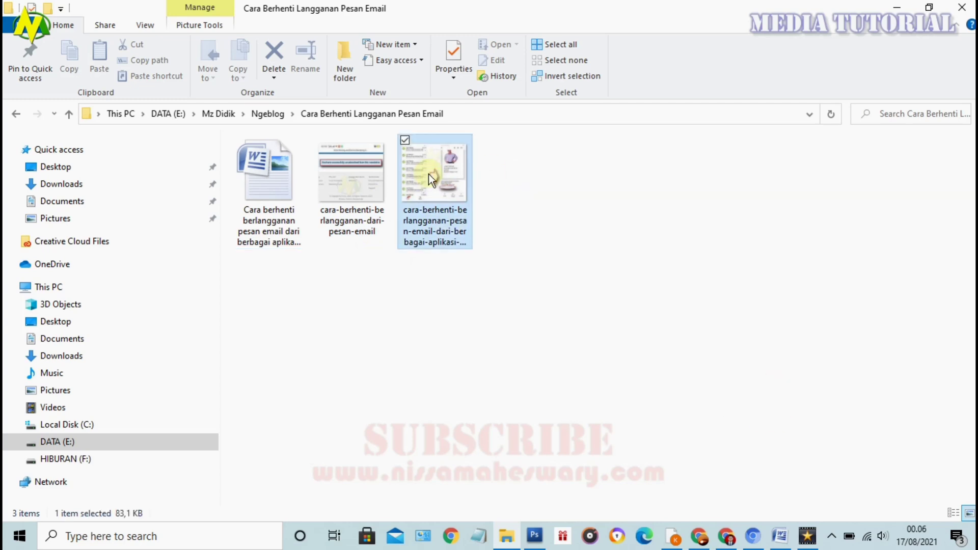
pyautogui.rightClick(429, 173)
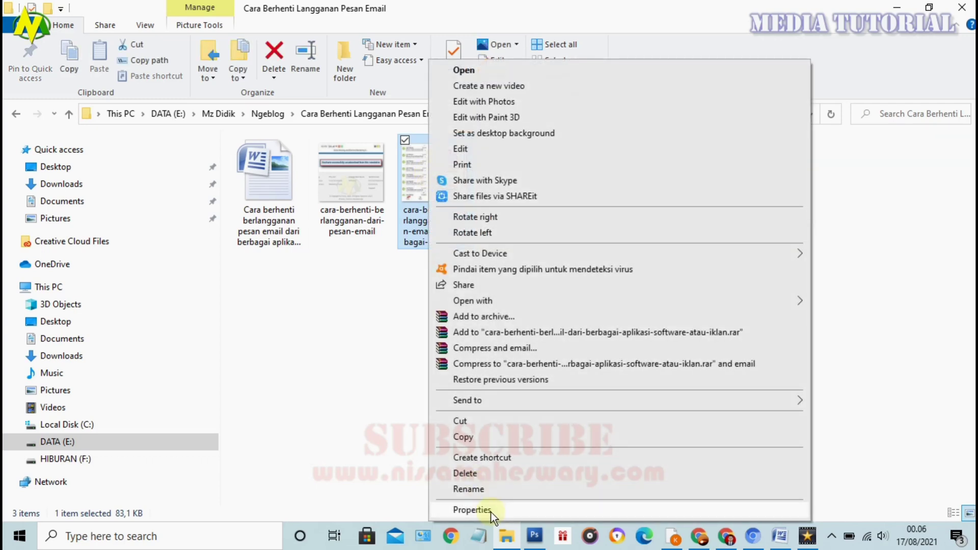
pyautogui.click(481, 490)
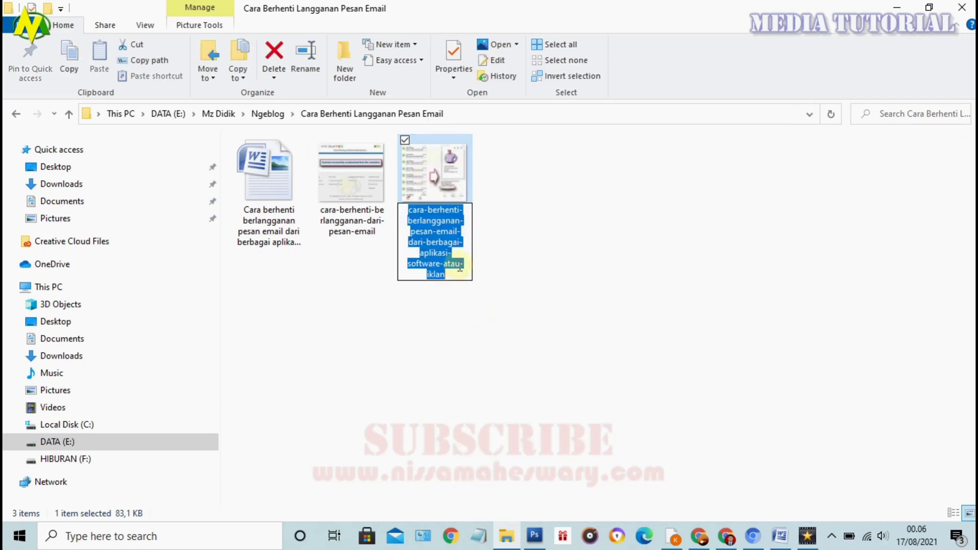
pyautogui.doubleClick(441, 192)
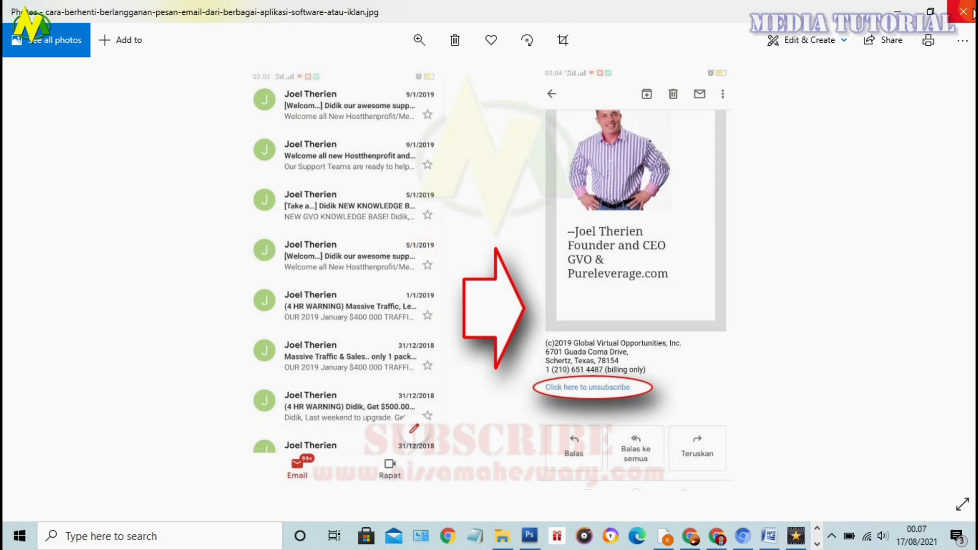
# Close the Photos viewer showing the email unsubscribe screenshot
pyautogui.click(963, 11)
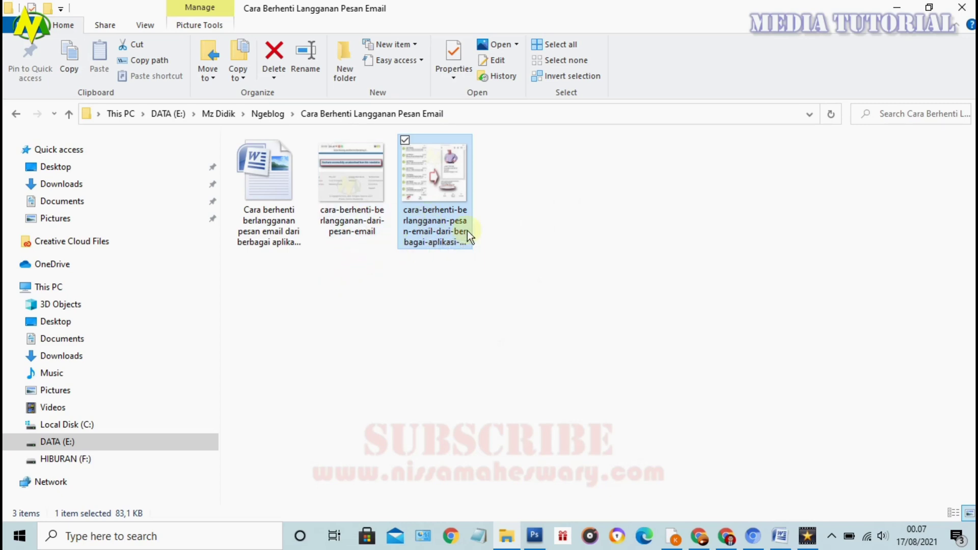
# Inspect the second JPG image, then return to the Word document
pyautogui.click(357, 231)
pyautogui.click(574, 264)
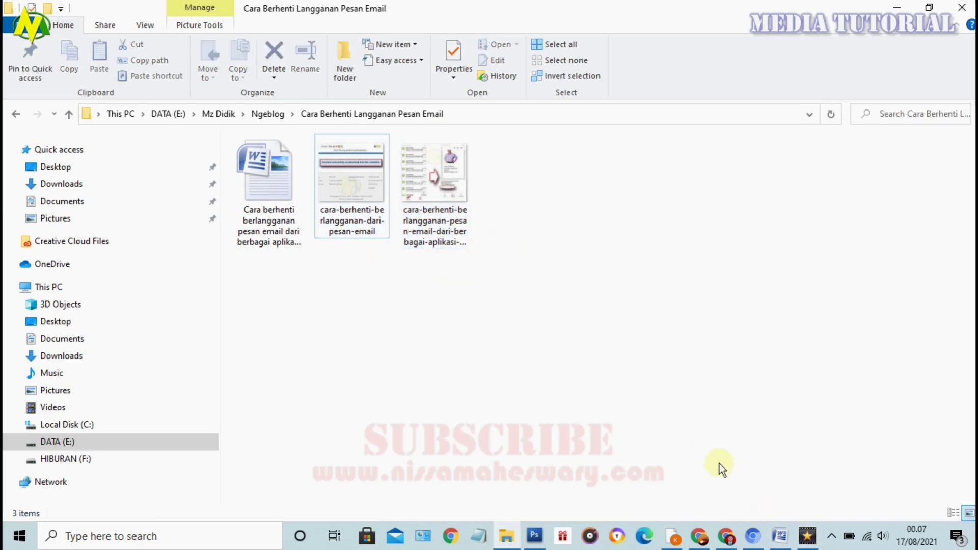
pyautogui.click(780, 535)
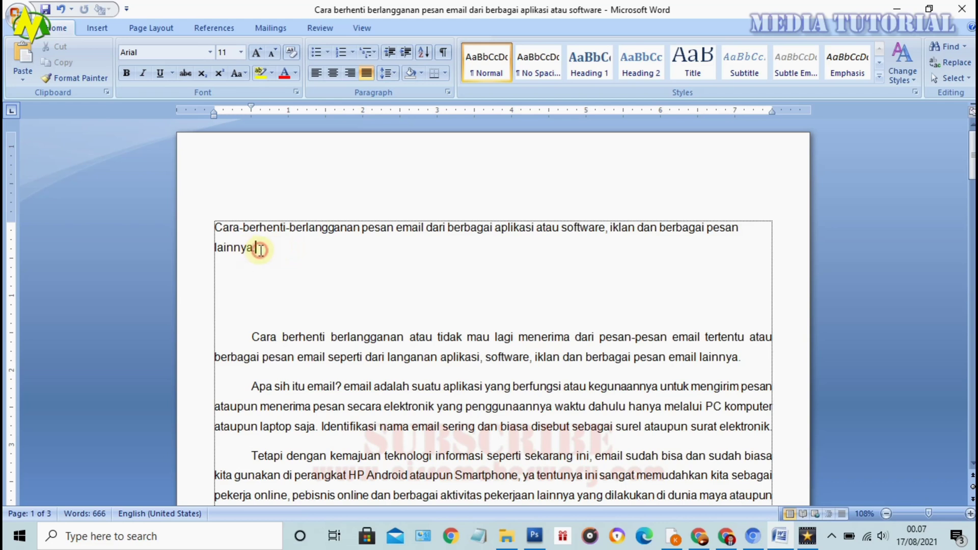
# Copy the title sentence and create a new blank document
pyautogui.moveTo(259, 247); pyautogui.dragTo(212, 233)
pyautogui.hotkey('ctrl', 'c')
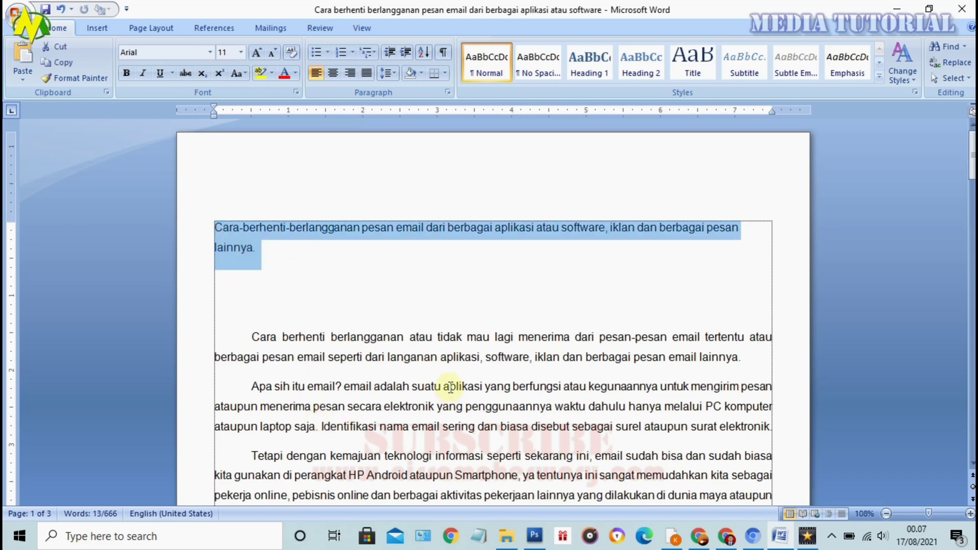
pyautogui.click(387, 286)
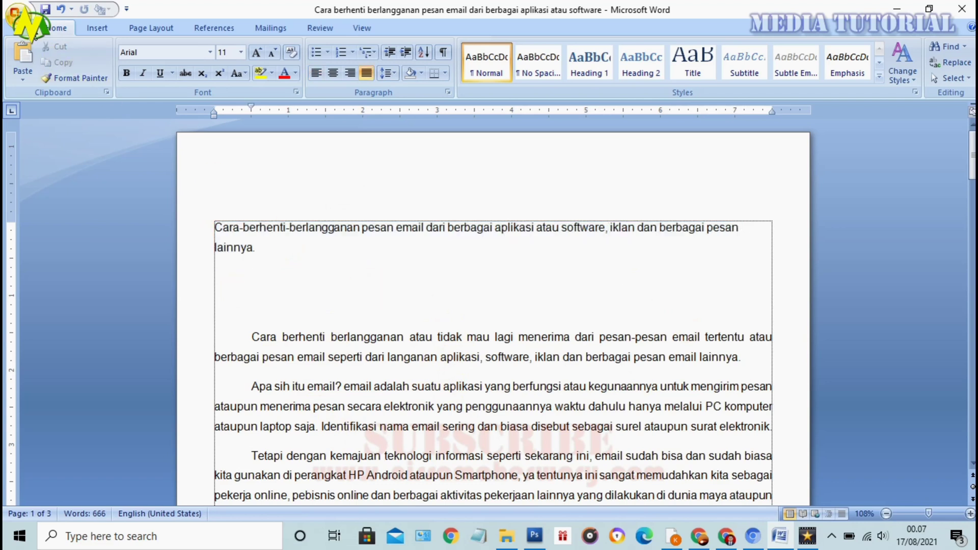
pyautogui.click(24, 30)
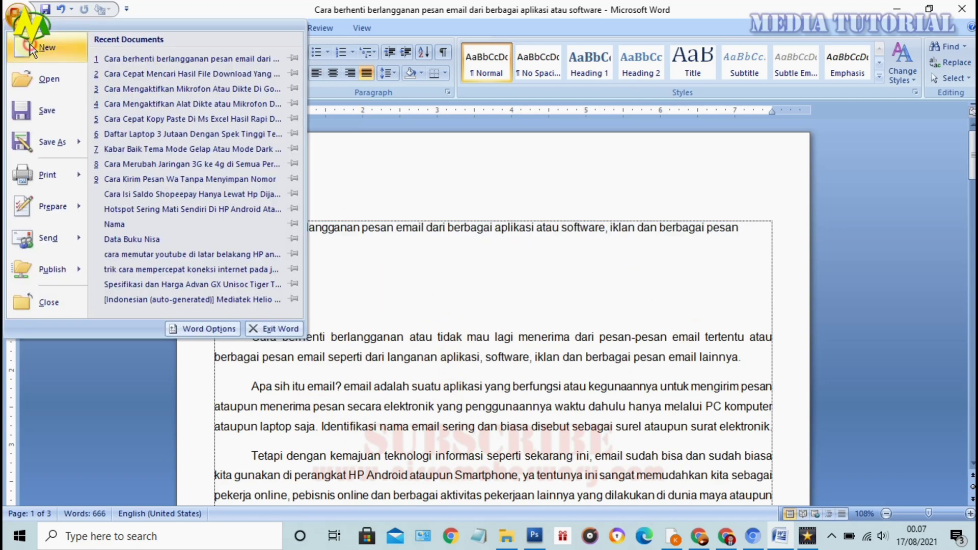
pyautogui.click(29, 44)
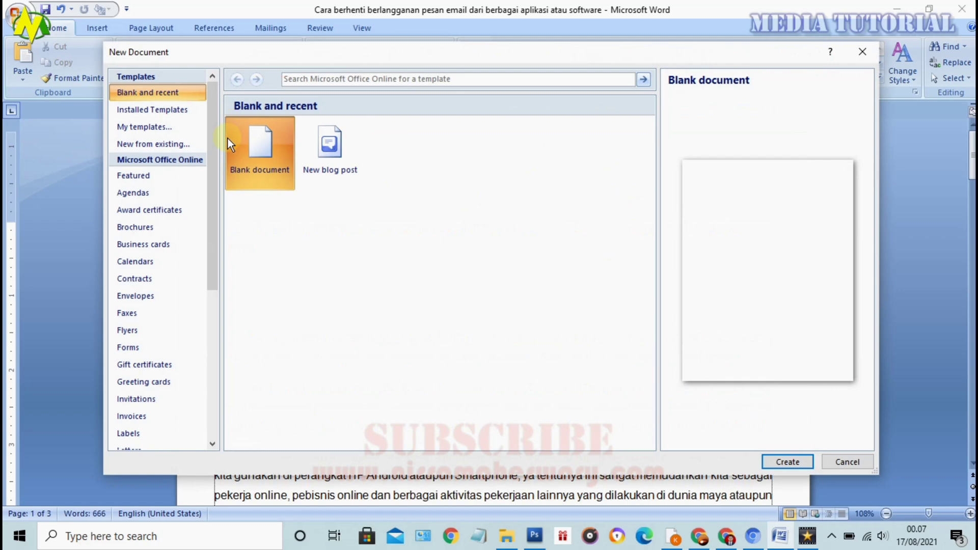
pyautogui.click(795, 462)
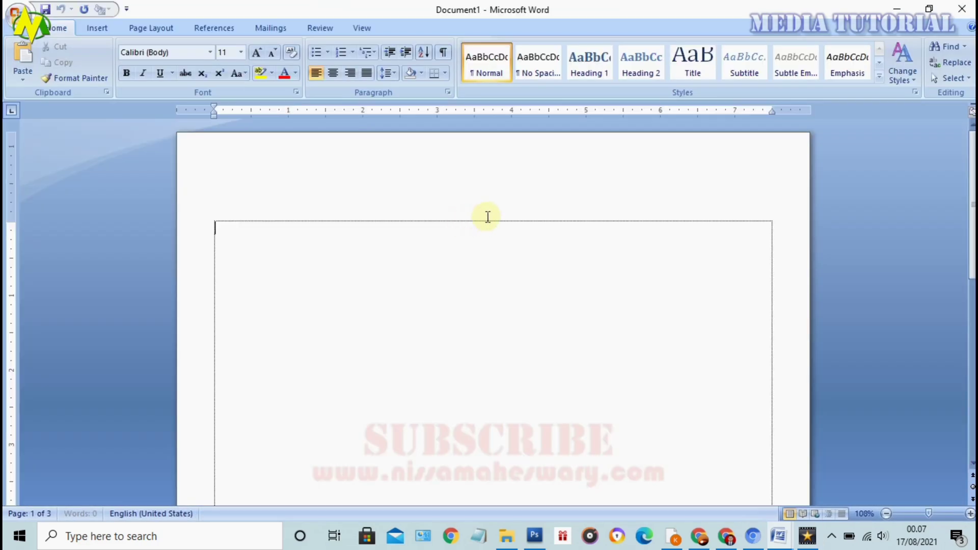
# Paste the title into Document1 and zoom the page to 130%
pyautogui.hotkey('ctrl', 'v')
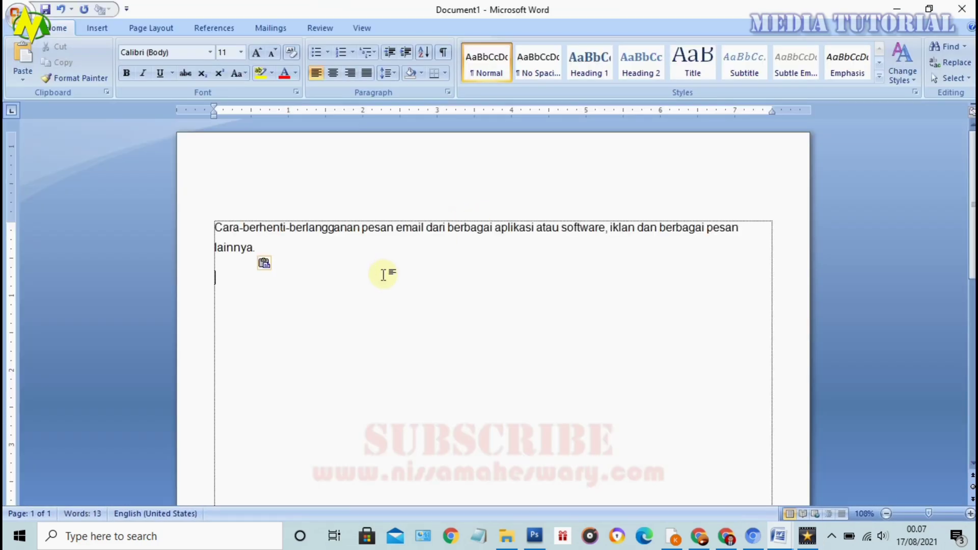
pyautogui.click(970, 514)
pyautogui.doubleClick(970, 514)
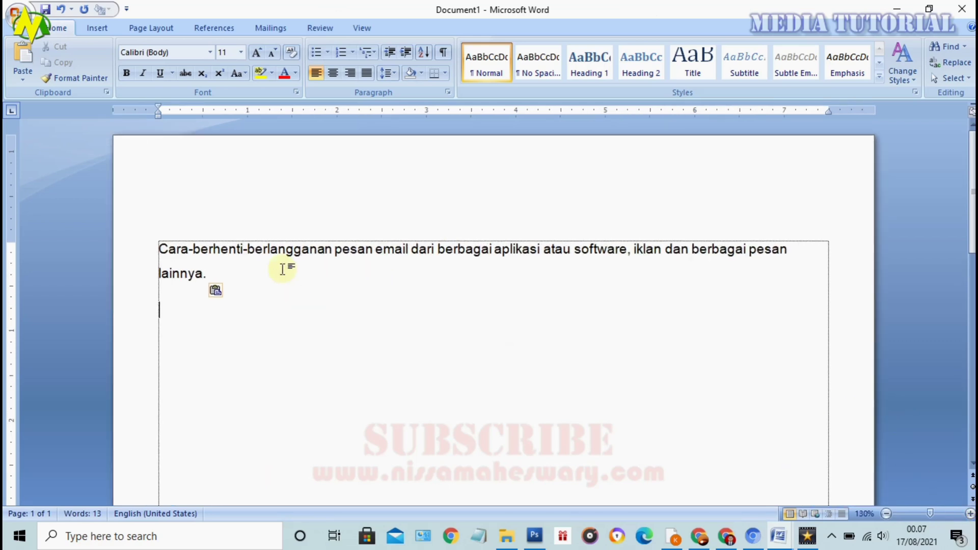
# Turn the hyphens after 'Cara' and 'berhenti' back into ordinary spaces
pyautogui.click(246, 249)
pyautogui.click(333, 249)
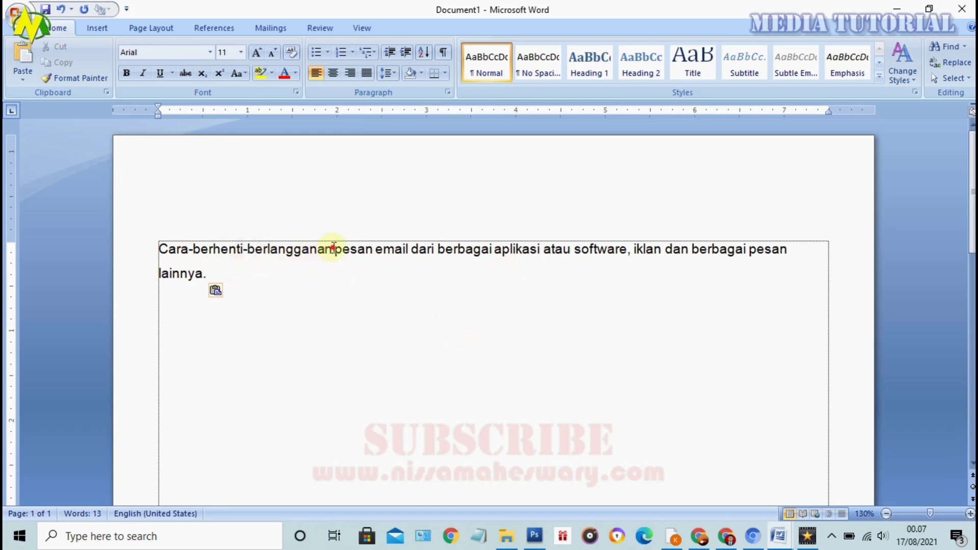
pyautogui.click(248, 249)
pyautogui.press('BackSpace')
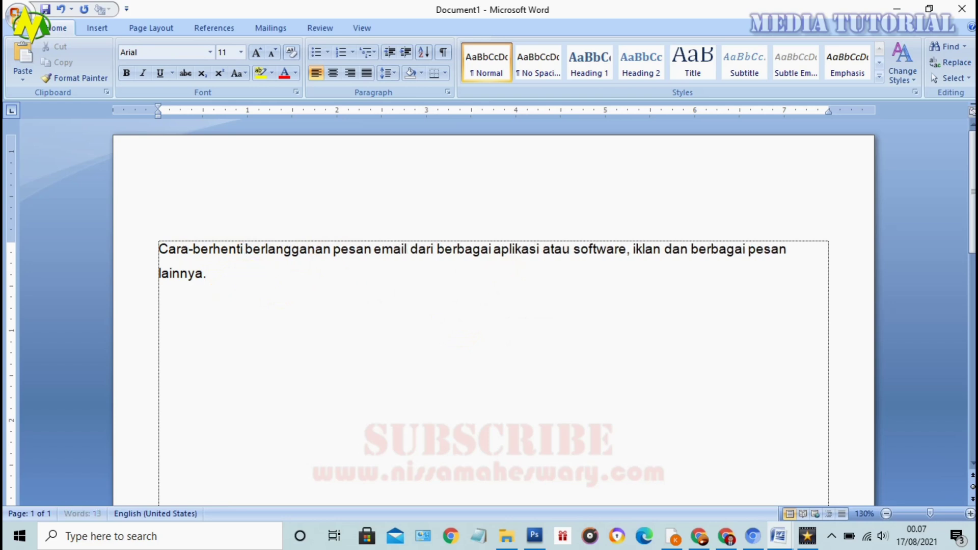
pyautogui.press('Left')
pyautogui.press('Left')
pyautogui.press('Left')
pyautogui.press('Left')
pyautogui.press('Left')
pyautogui.press('Left')
pyautogui.press('Left')
pyautogui.press('BackSpace')
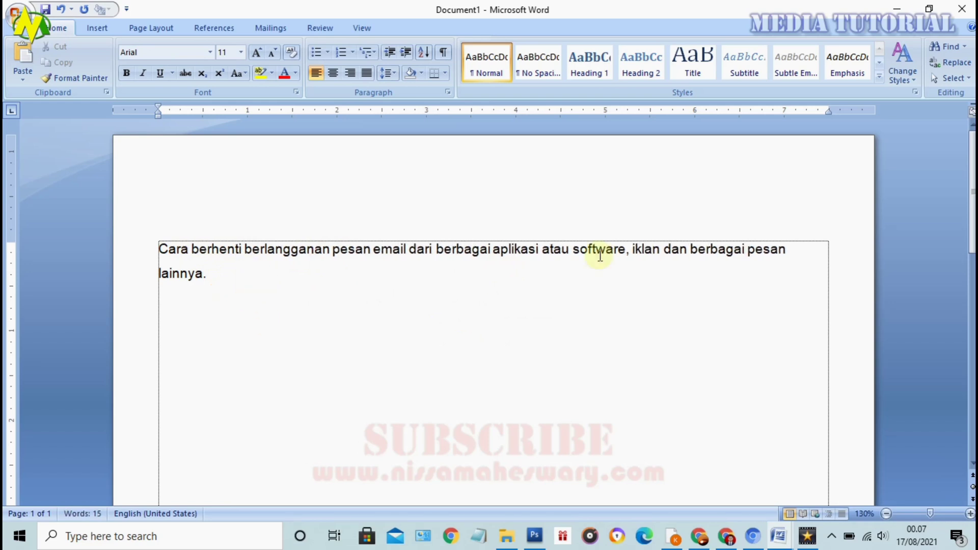
# Move the caret below the title and open Find and Replace
pyautogui.click(630, 249)
pyautogui.click(497, 321)
pyautogui.doubleClick(439, 309)
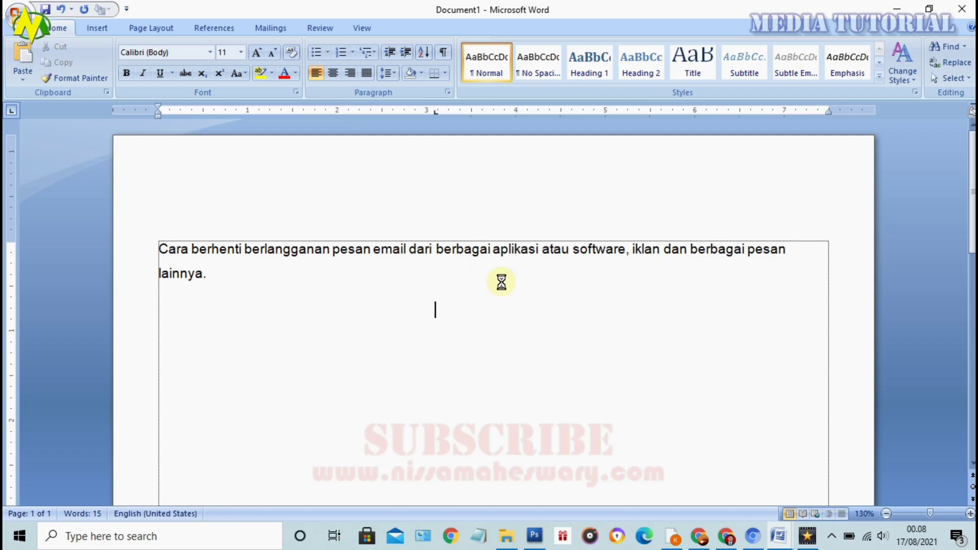
pyautogui.hotkey('ctrl', 'f')
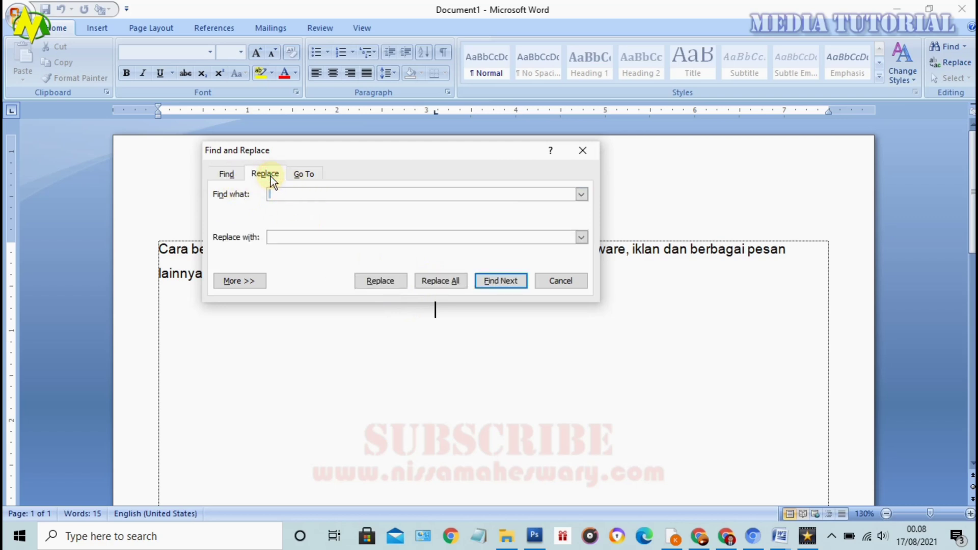
# Replace all spaces in the title with '-' via Replace All, making 14 replacements
pyautogui.click(274, 191)
pyautogui.press('BackSpace')
pyautogui.click(287, 239)
pyautogui.write('-')
pyautogui.click(441, 280)
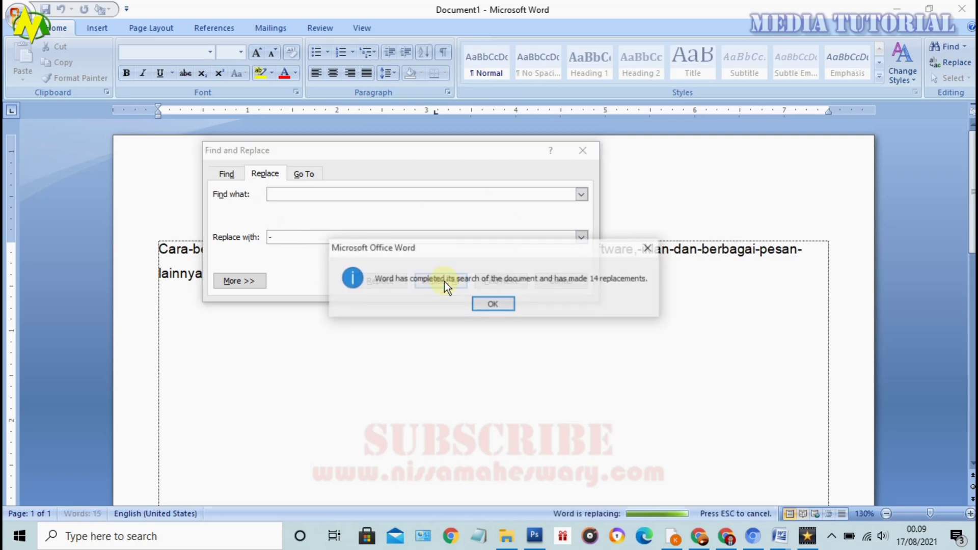
pyautogui.click(497, 303)
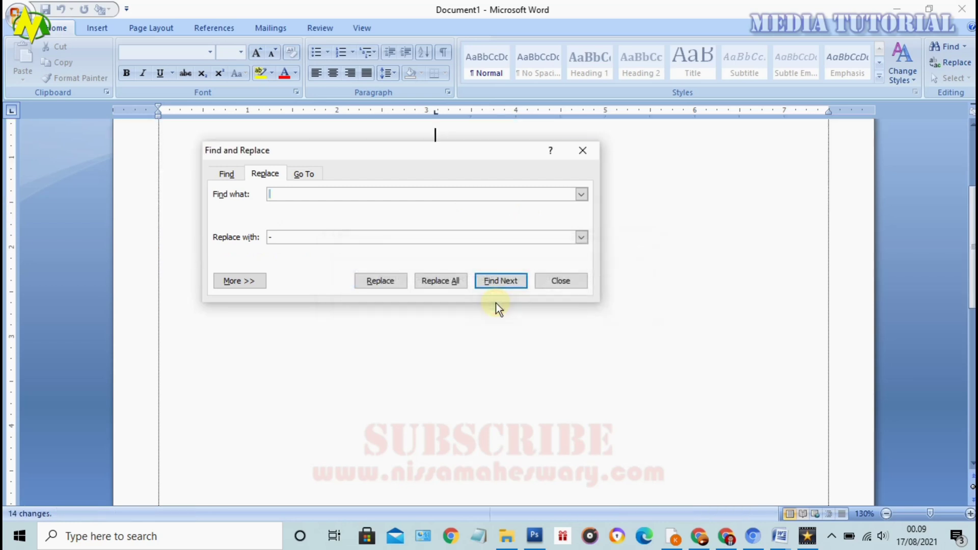
pyautogui.click(546, 287)
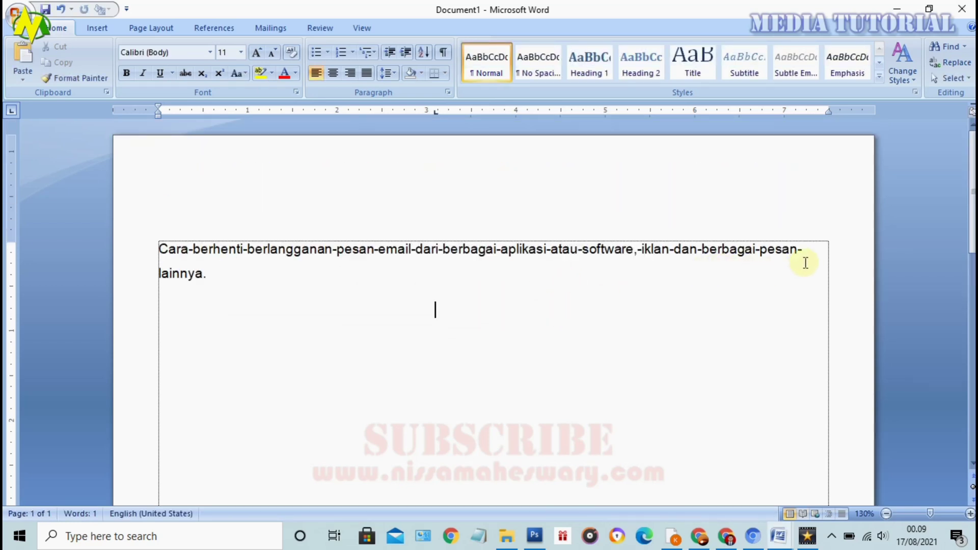
# Remove the comma after 'software' and return to the image folder in File Explorer
pyautogui.click(636, 249)
pyautogui.write(',')
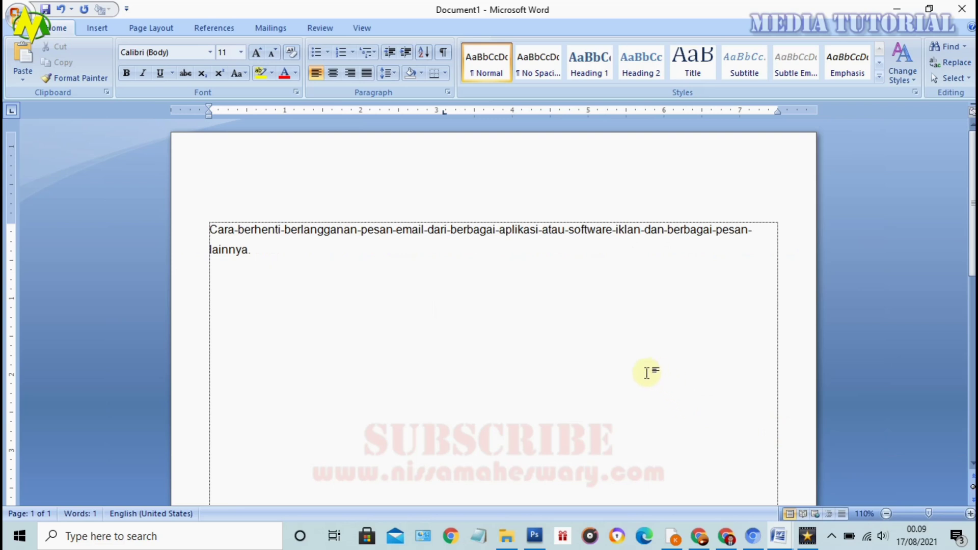
pyautogui.click(507, 537)
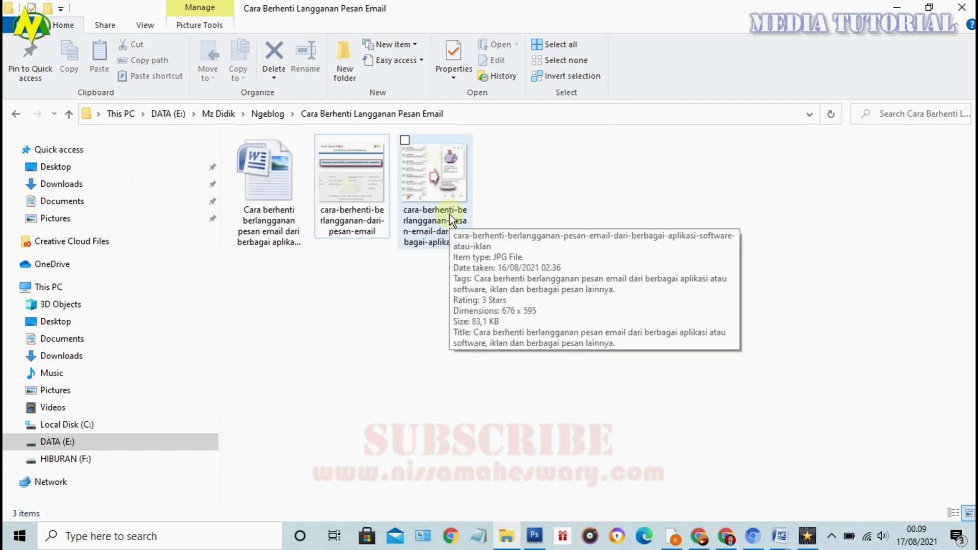
# Open the Details tab in the Properties of the longer-named JPG image
pyautogui.click(435, 166)
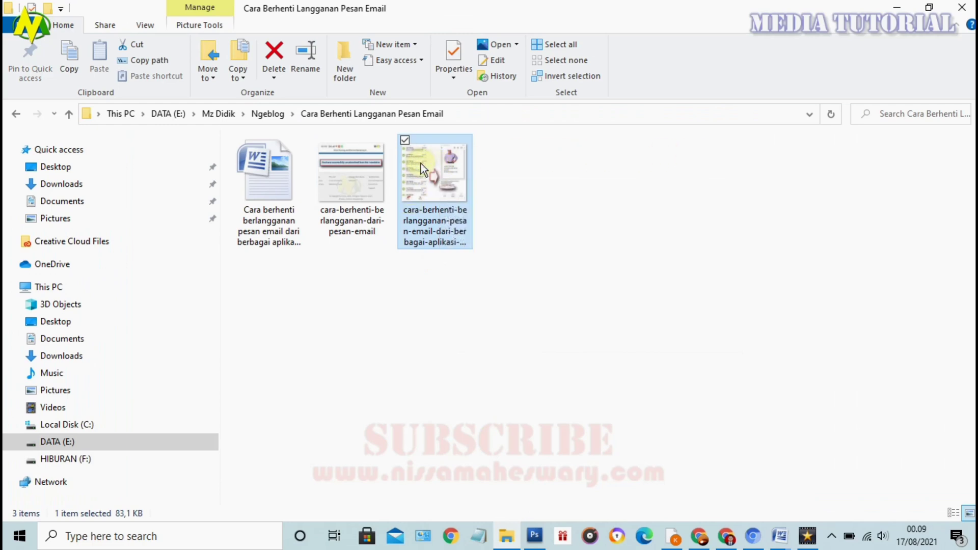
pyautogui.rightClick(421, 163)
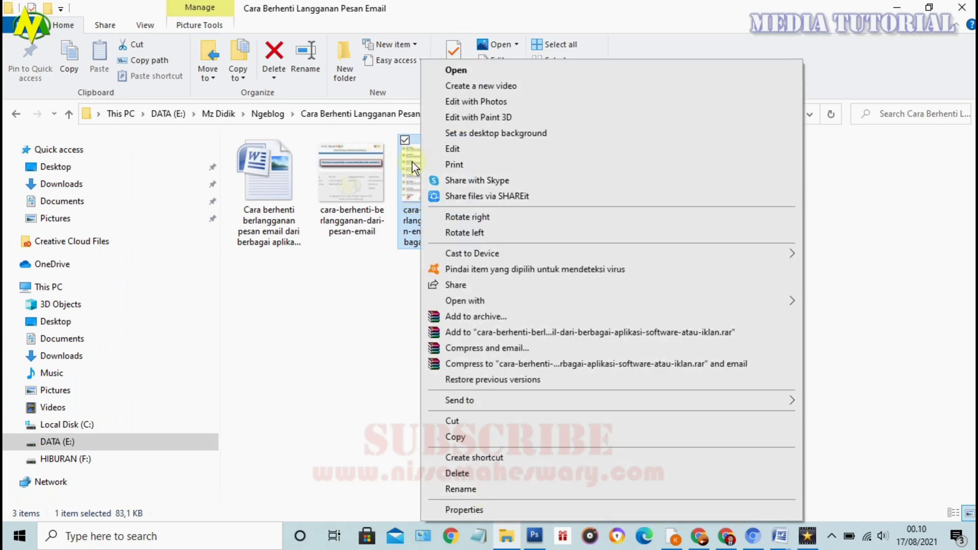
pyautogui.click(484, 511)
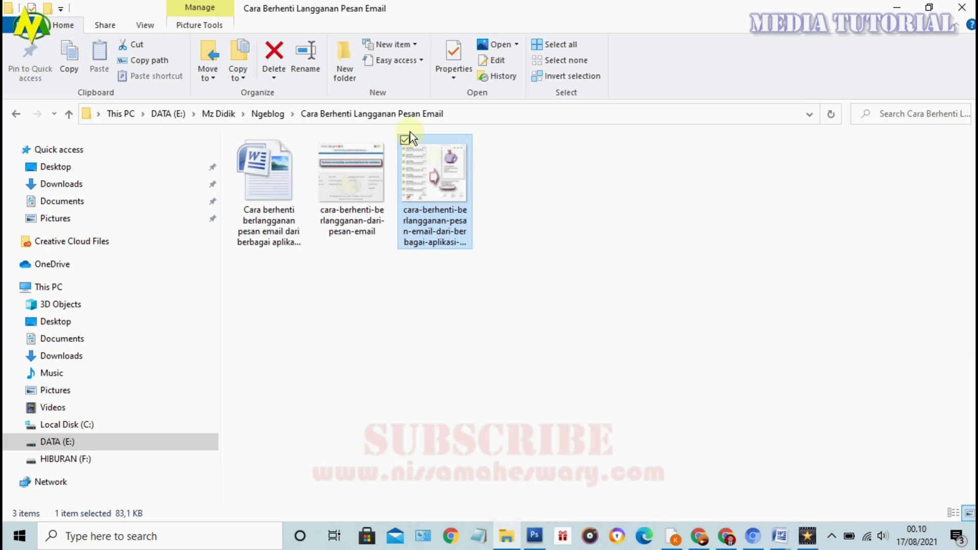
pyautogui.click(481, 184)
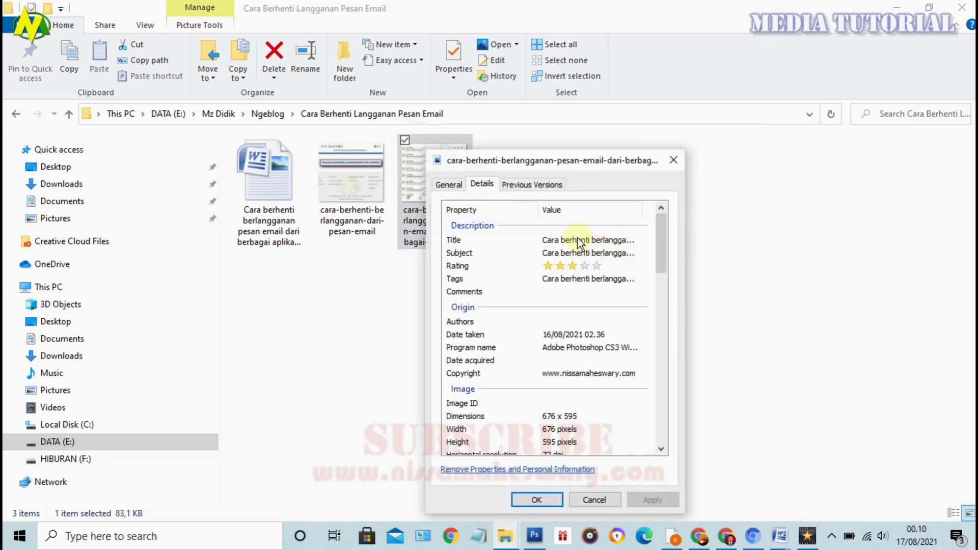
# Give the image a five-star rating, apply it and close Properties
pyautogui.click(579, 240)
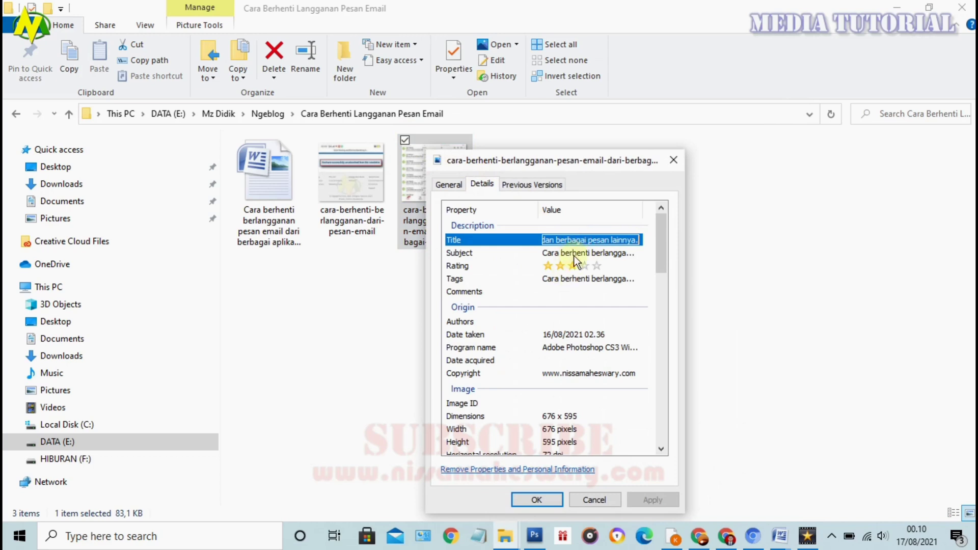
pyautogui.click(574, 254)
pyautogui.click(573, 278)
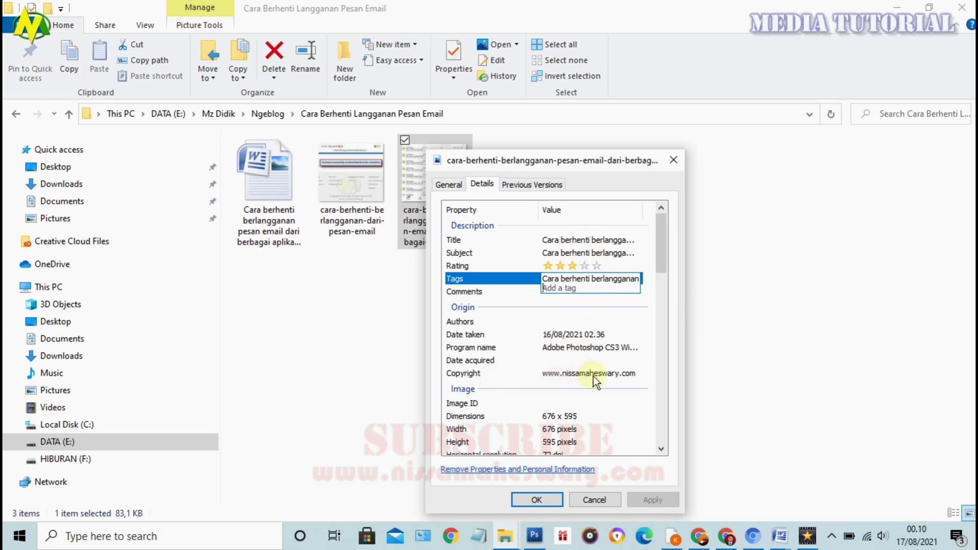
pyautogui.click(573, 266)
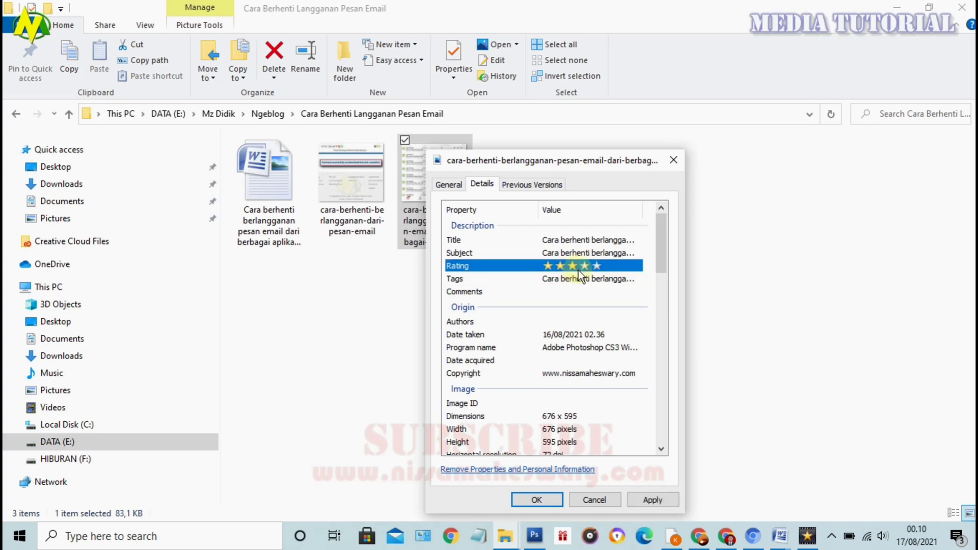
pyautogui.click(595, 266)
pyautogui.click(654, 499)
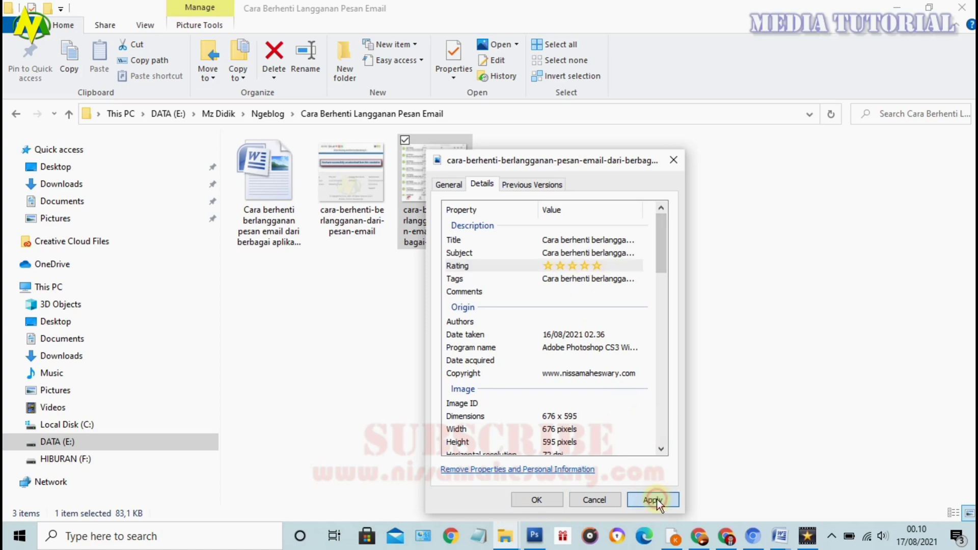
pyautogui.click(546, 504)
pyautogui.click(518, 368)
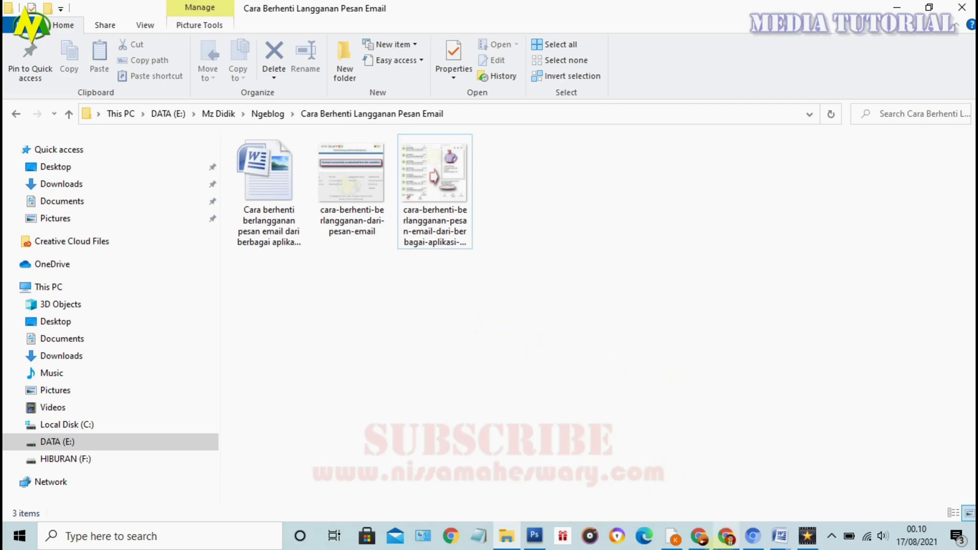
# Bring Chrome forward, showing Google Publisher Center's Google News settings page
pyautogui.click(701, 537)
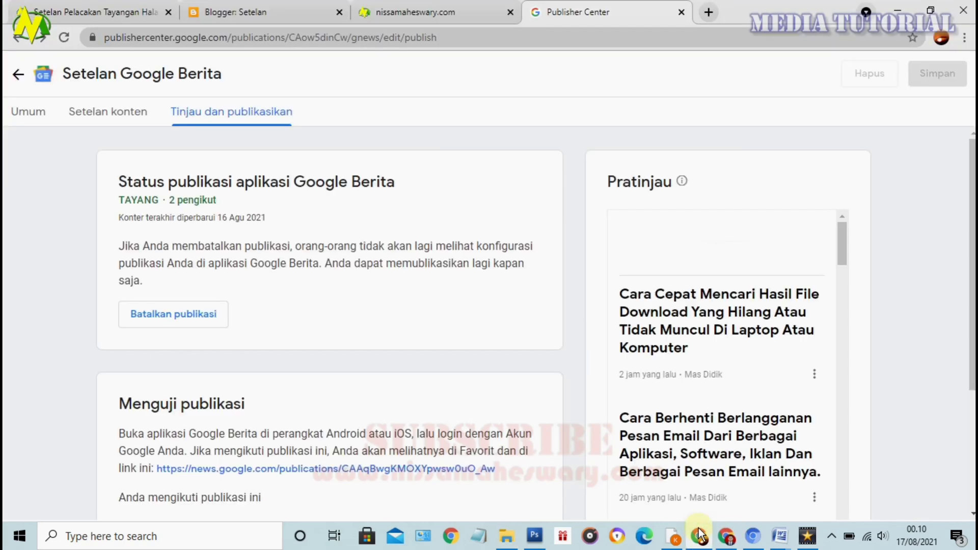
# Open the nissamaheswary.com blog post about unsubscribing from email in Chrome
pyautogui.click(392, 18)
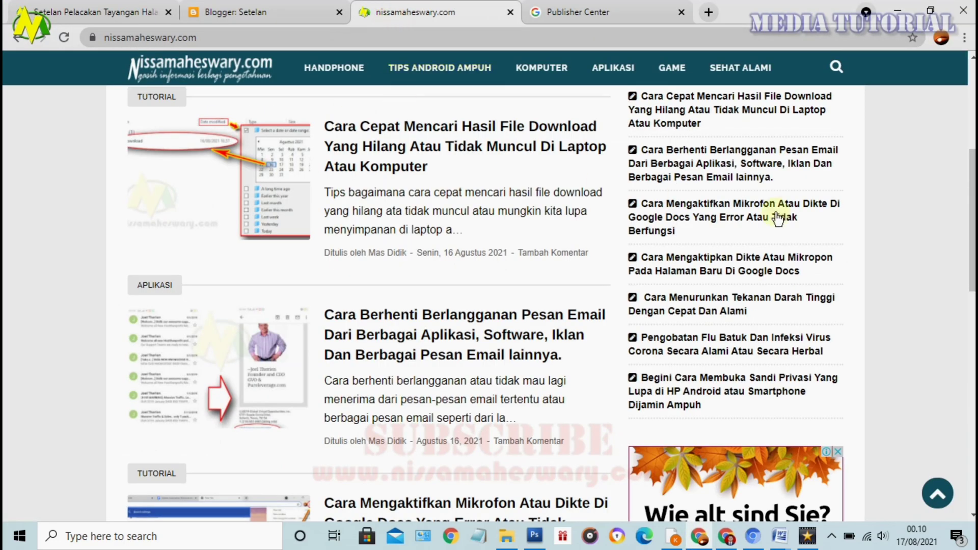
pyautogui.scroll(4, 917, 286)
pyautogui.scroll(-3, 920, 268)
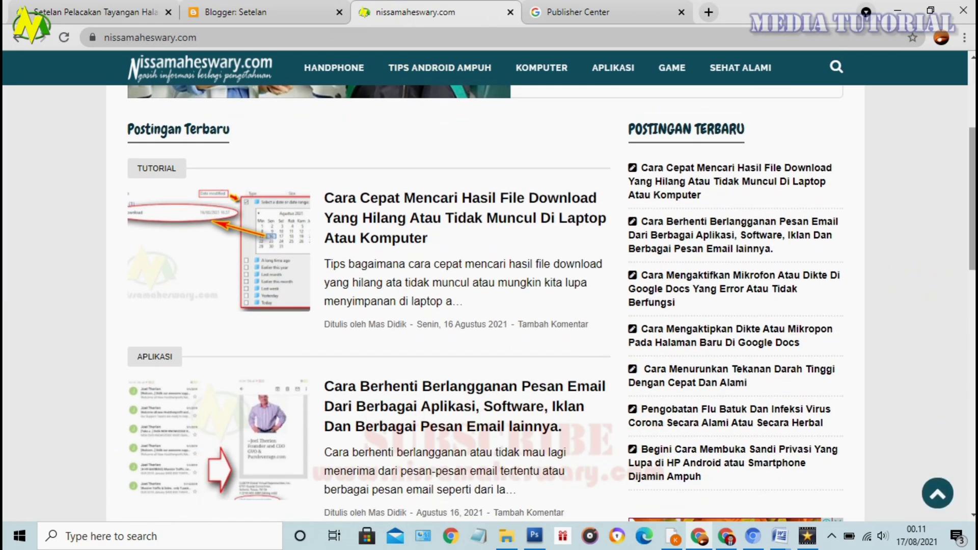
pyautogui.click(360, 406)
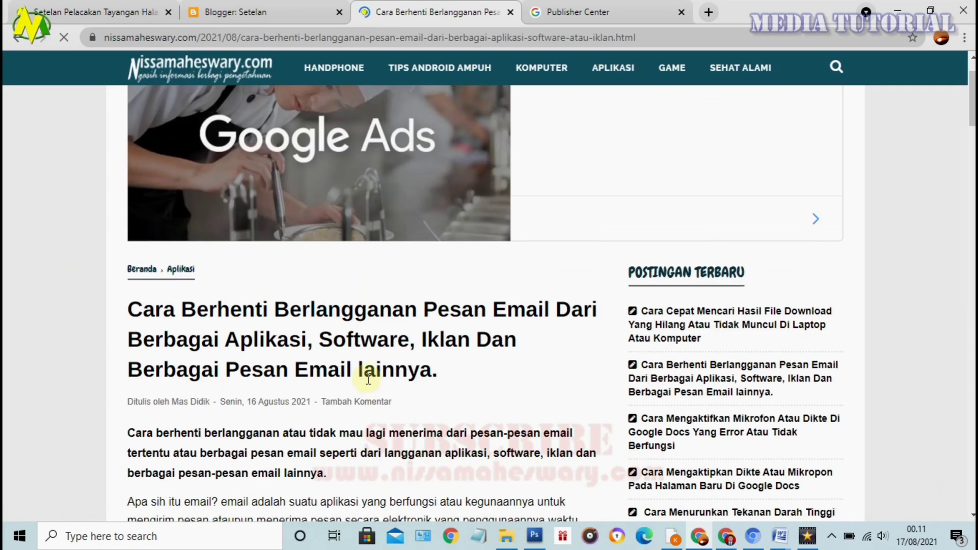
# Scroll to the article's screenshot image, then go back to the image folder in File Explorer
pyautogui.scroll(-2, 371, 377)
pyautogui.scroll(-4, 374, 373)
pyautogui.scroll(-4, 374, 372)
pyautogui.scroll(-5, 374, 372)
pyautogui.scroll(-5, 374, 372)
pyautogui.scroll(-5, 374, 371)
pyautogui.scroll(-5, 374, 372)
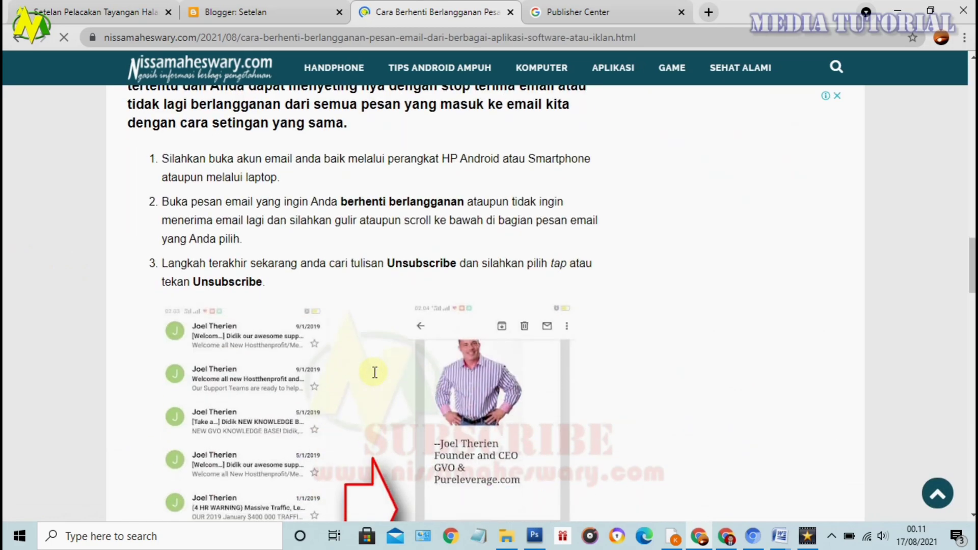
pyautogui.scroll(-2, 380, 355)
pyautogui.scroll(-4, 344, 344)
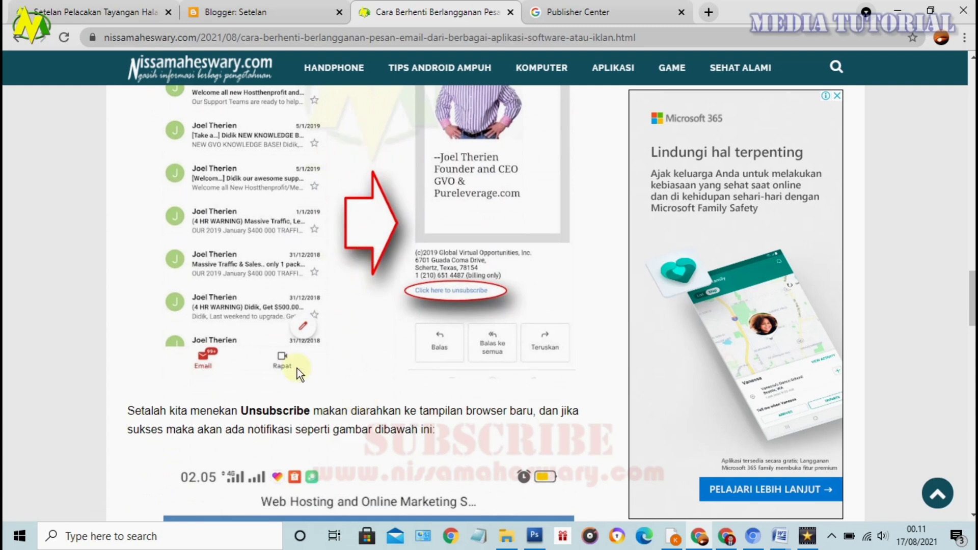
pyautogui.scroll(3, 345, 208)
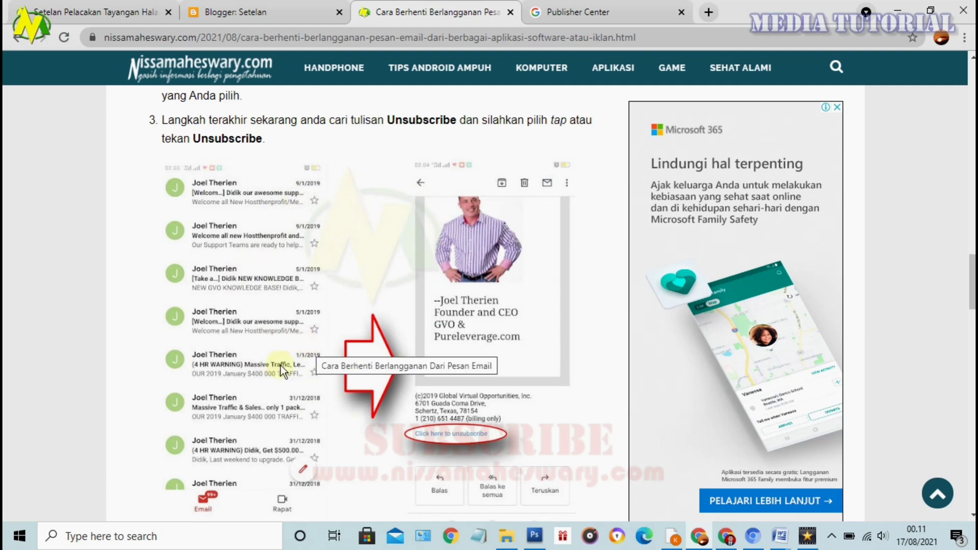
pyautogui.click(510, 544)
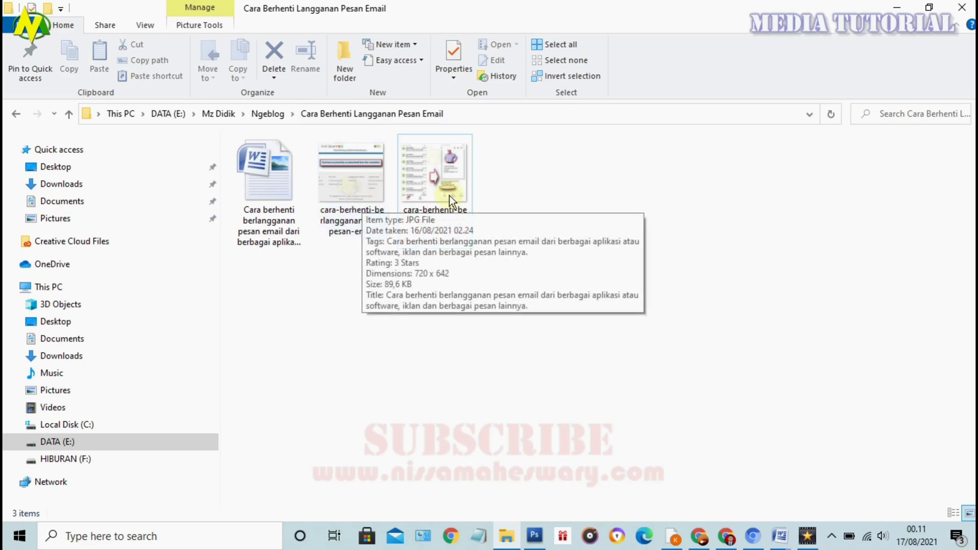
# Review the cara-berhenti-berlangganan-dari-pesan-email image's Details metadata in Properties, then cancel without saving
pyautogui.rightClick(343, 167)
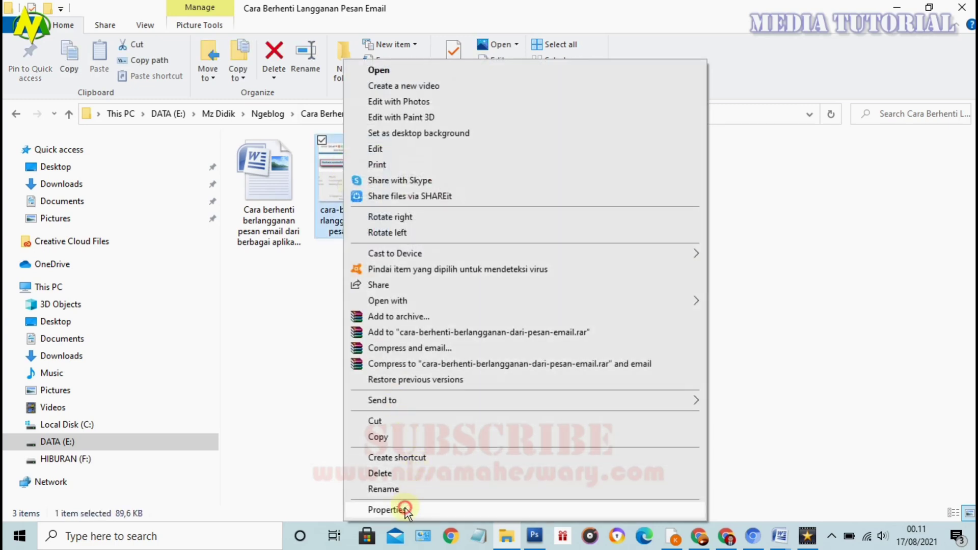
pyautogui.click(405, 509)
pyautogui.click(405, 186)
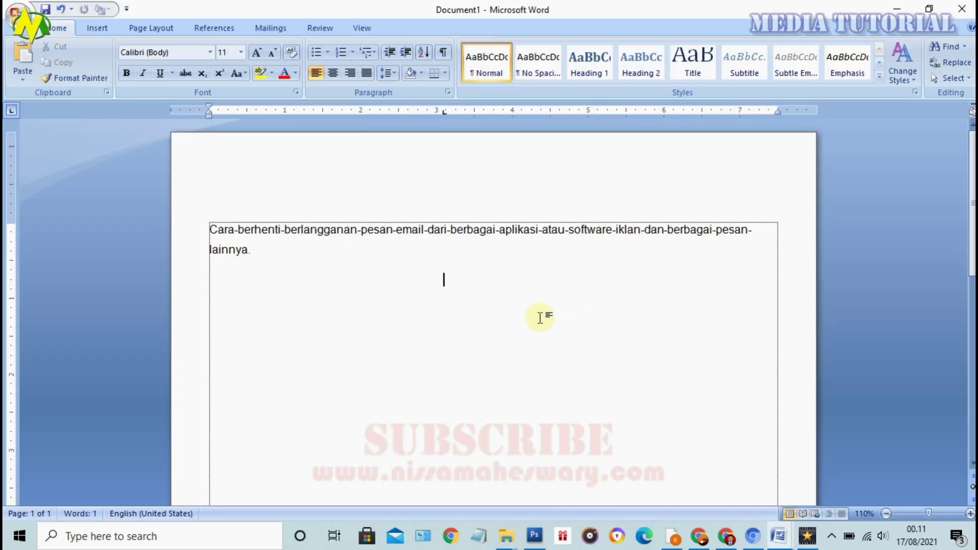
pyautogui.click(539, 313)
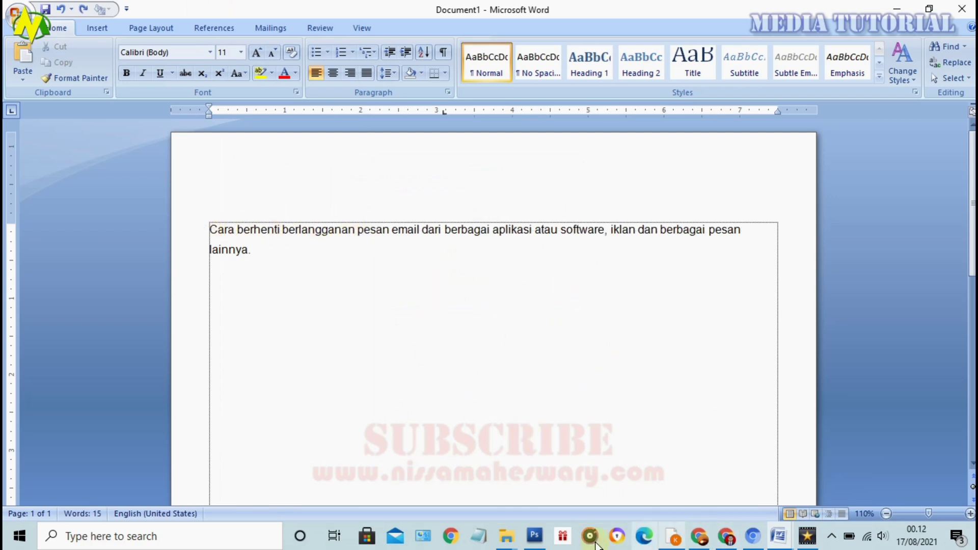
pyautogui.click(475, 476)
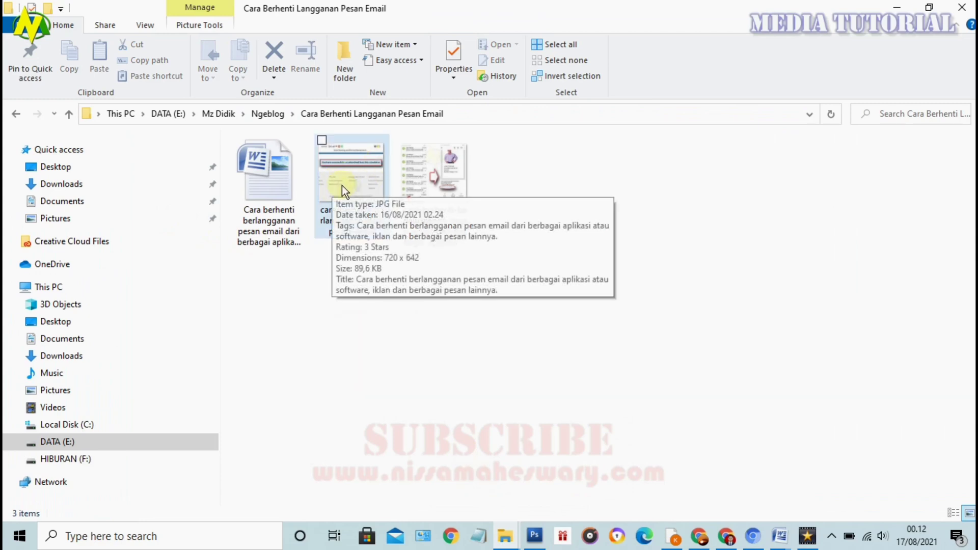
pyautogui.click(699, 536)
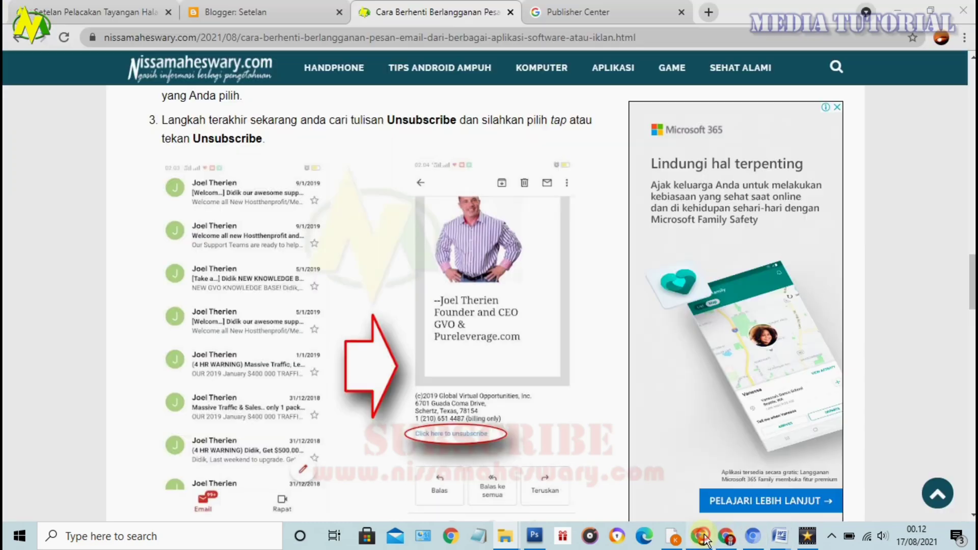
pyautogui.scroll(-3, 420, 381)
pyautogui.scroll(-7, 416, 381)
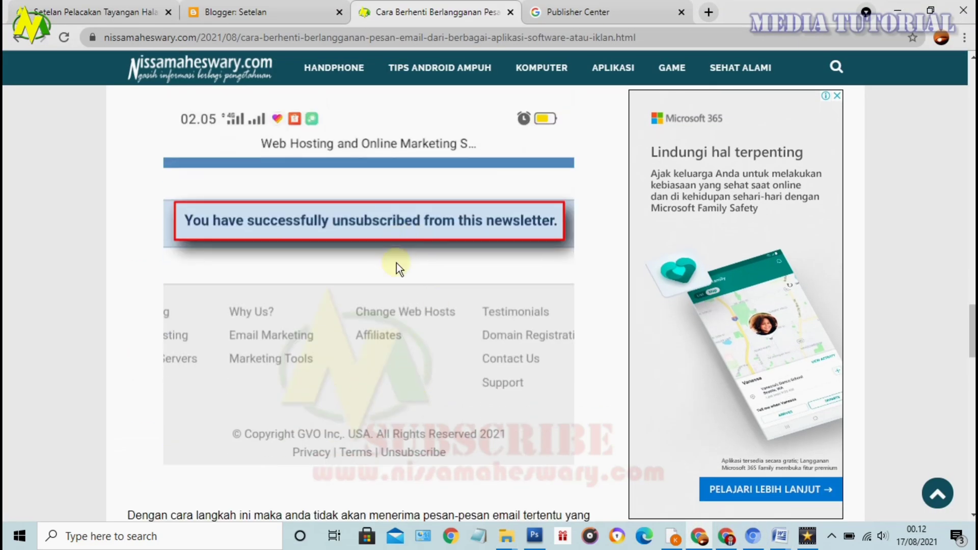
pyautogui.scroll(-2, 423, 288)
pyautogui.scroll(-2, 423, 291)
pyautogui.scroll(8, 423, 290)
pyautogui.scroll(3, 423, 289)
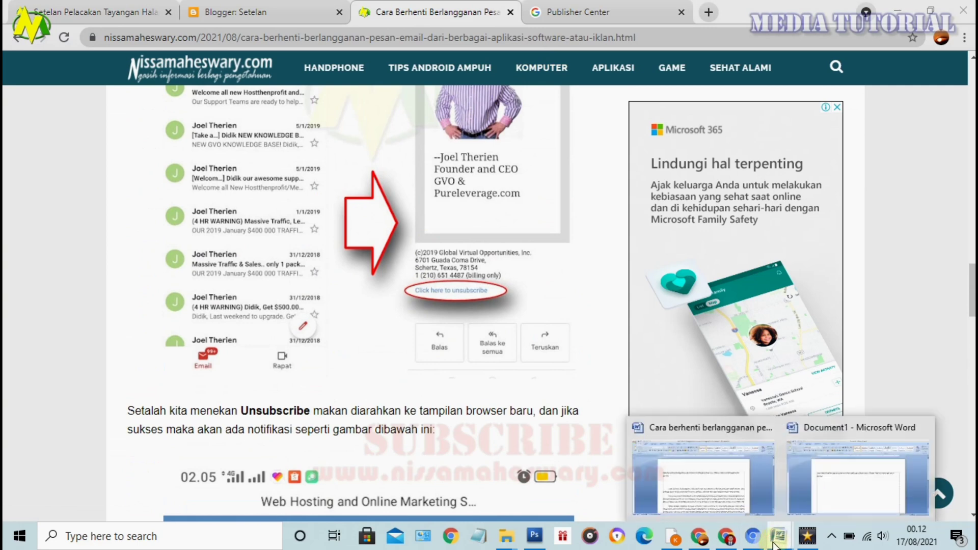
pyautogui.moveTo(778, 536)
pyautogui.click(848, 490)
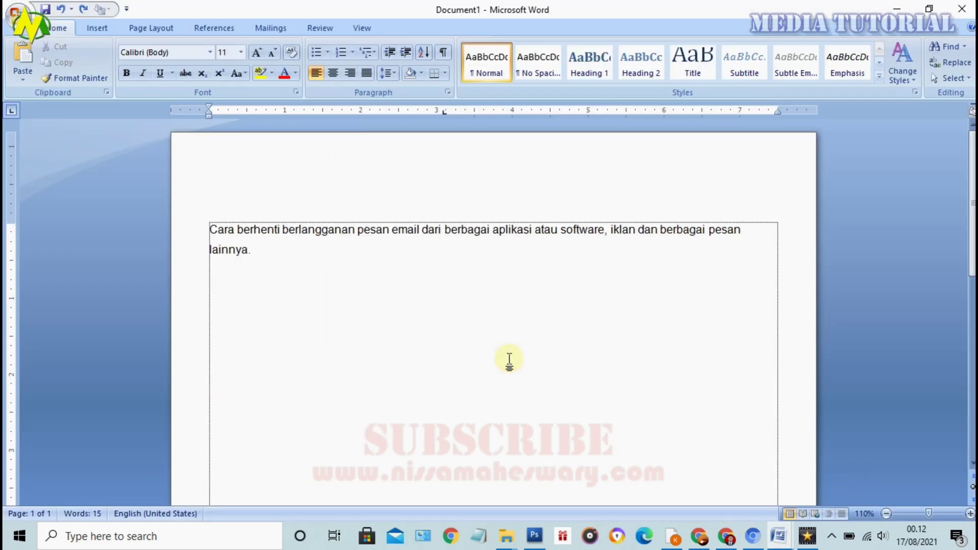